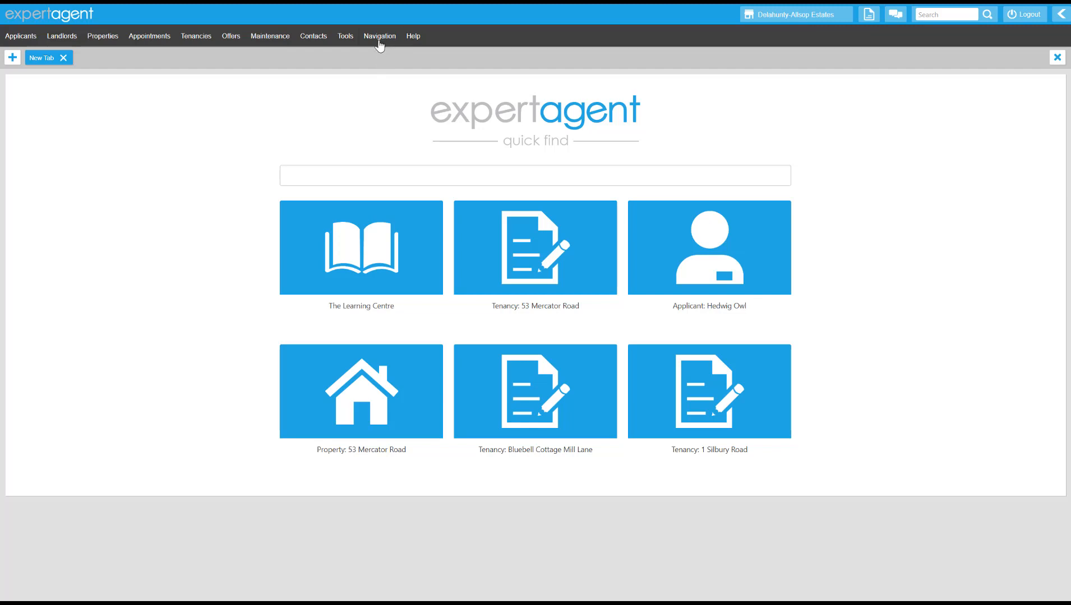
pyautogui.moveTo(379, 36)
pyautogui.click(383, 58)
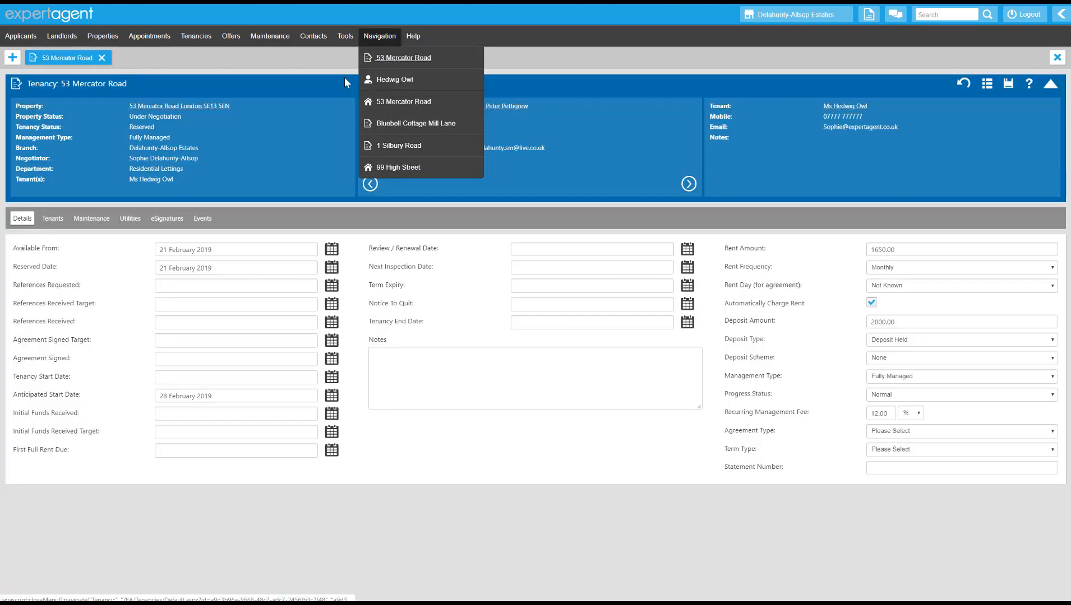
pyautogui.rightClick(323, 148)
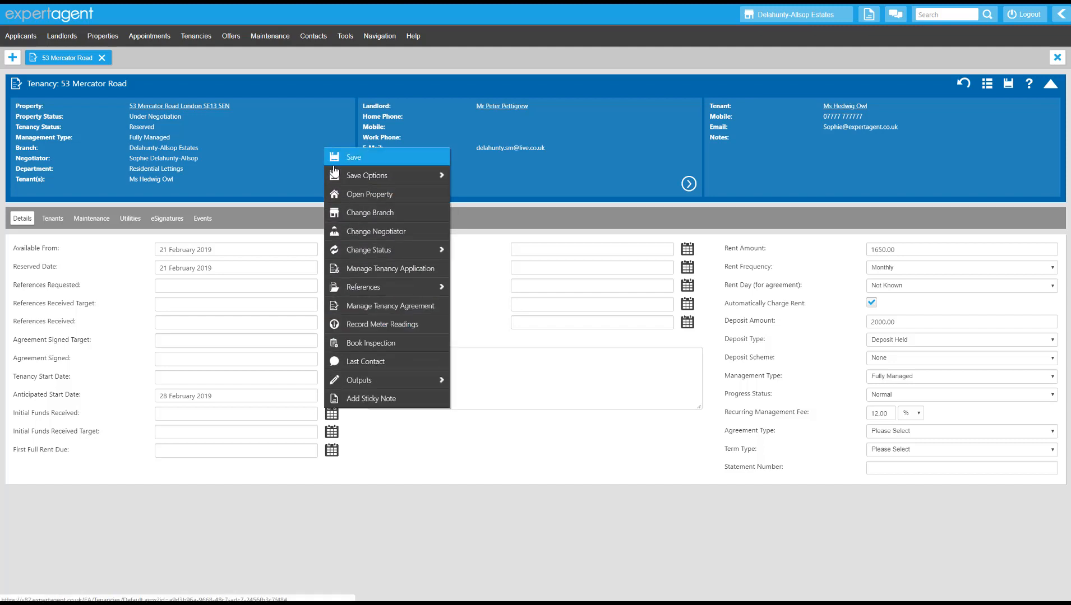
pyautogui.moveTo(379, 380)
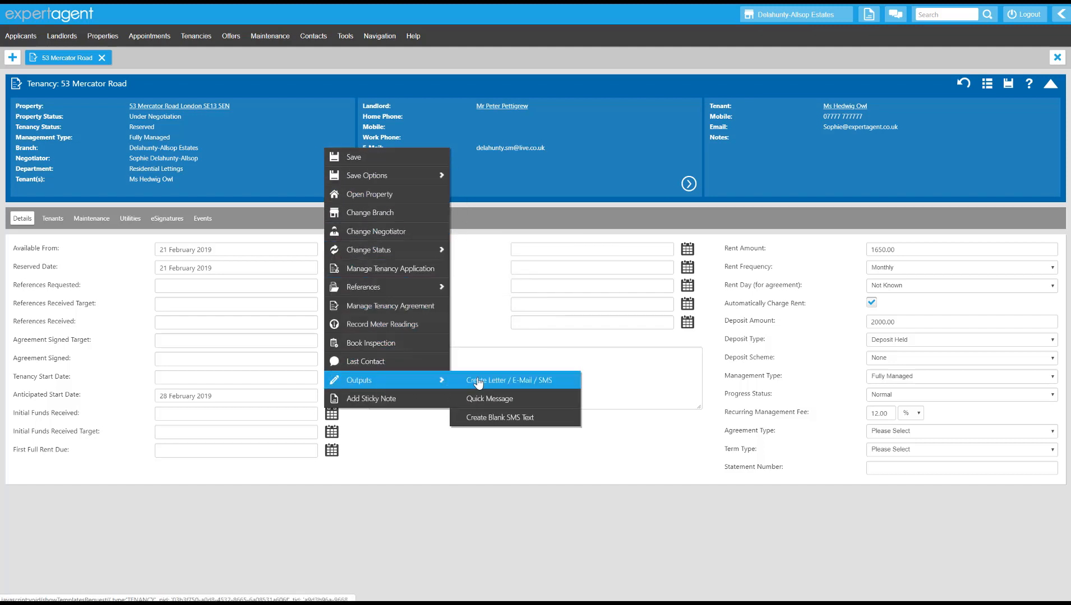
pyautogui.click(561, 382)
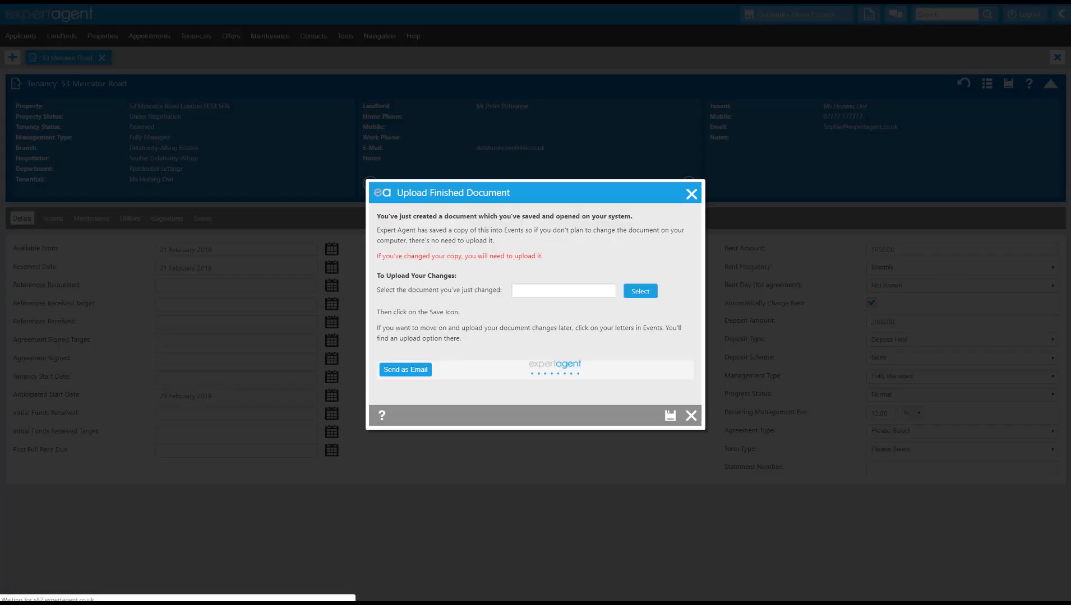
# - Open the downloaded agreement in Word, enable editing, and scroll to the signature blocks
pyautogui.click(45, 593)
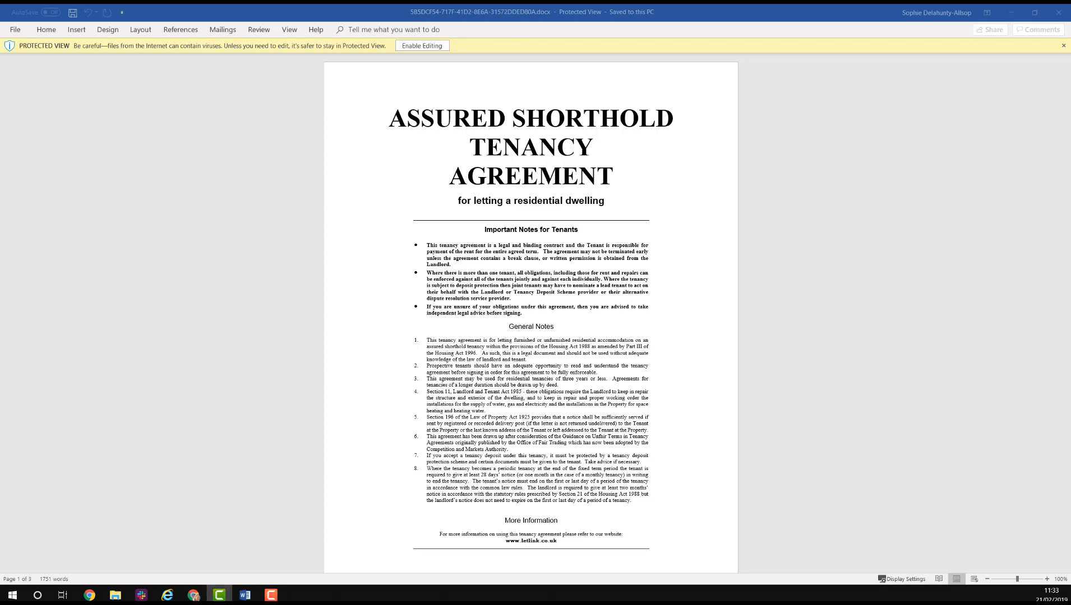
pyautogui.click(433, 49)
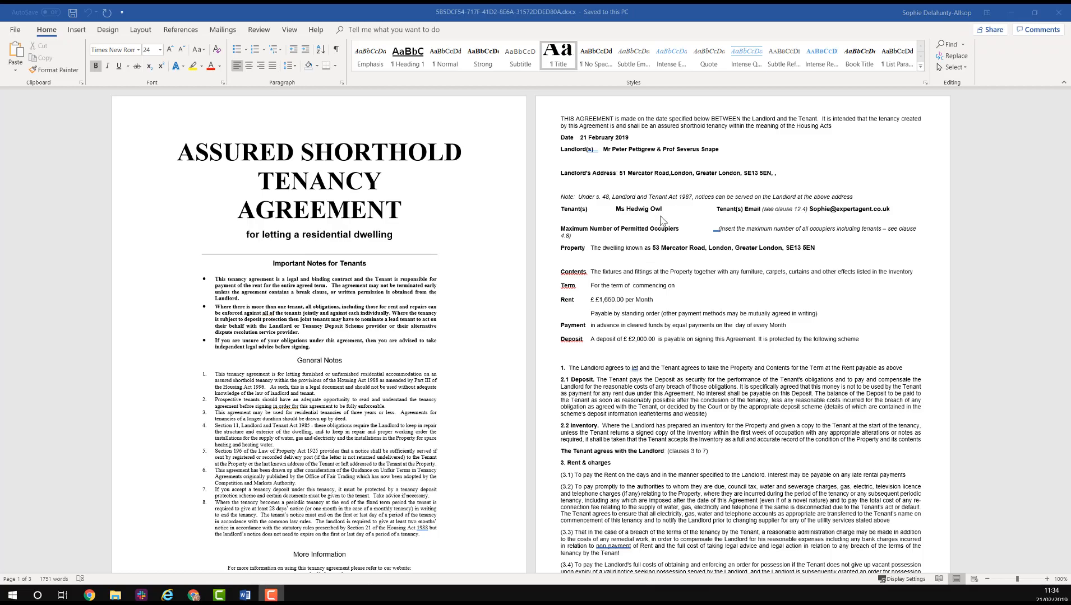
pyautogui.scroll(-6, 661, 220)
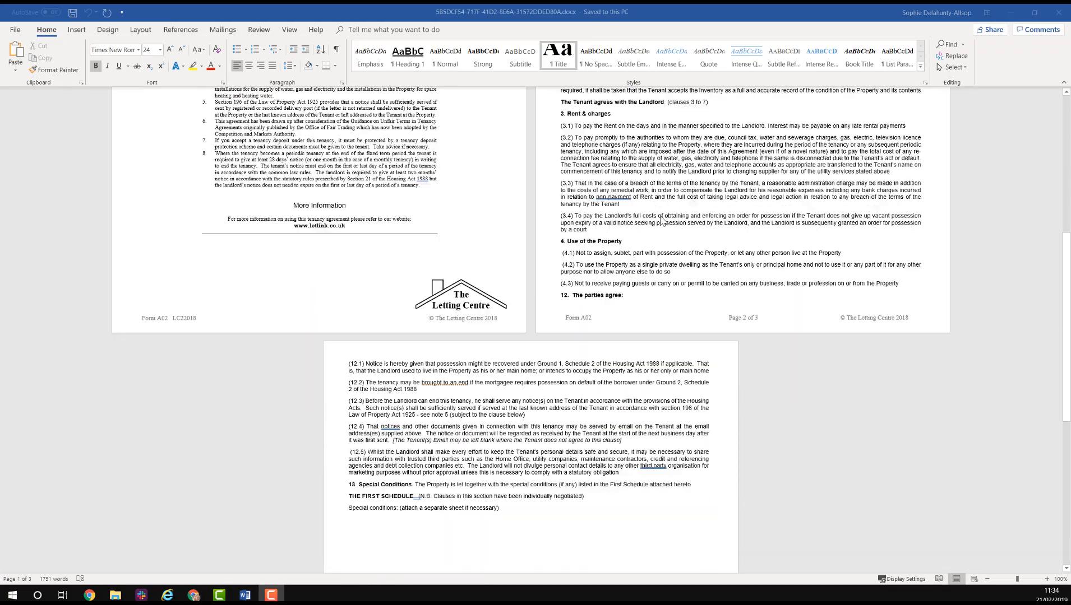
pyautogui.scroll(-6, 662, 220)
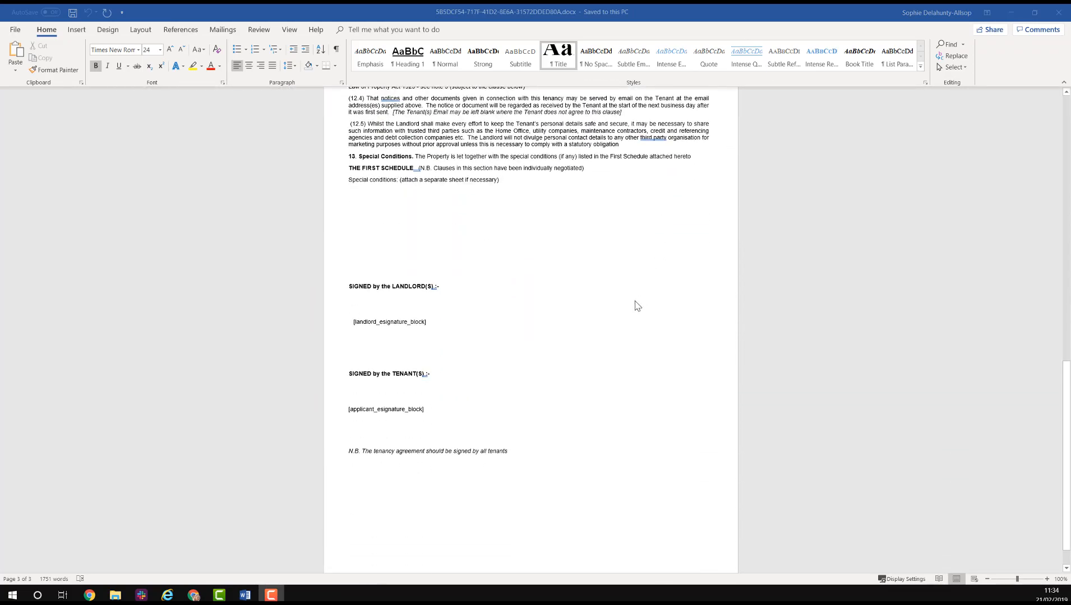
# - Select the [landlord_esignature_block] placeholder text on page 3
pyautogui.click(443, 298)
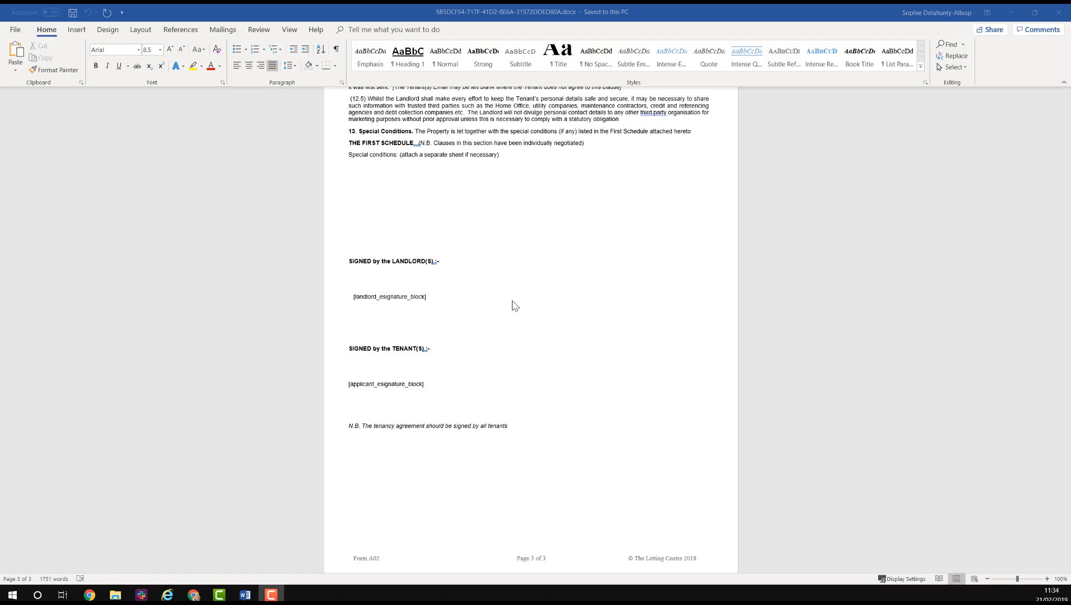
pyautogui.click(515, 305)
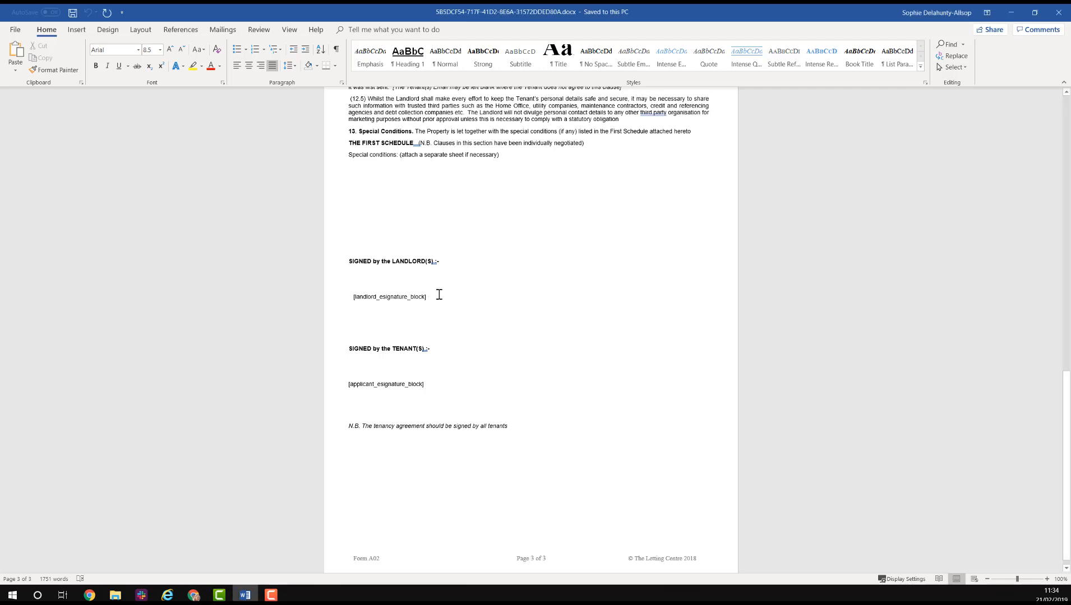
pyautogui.moveTo(438, 296); pyautogui.dragTo(347, 300)
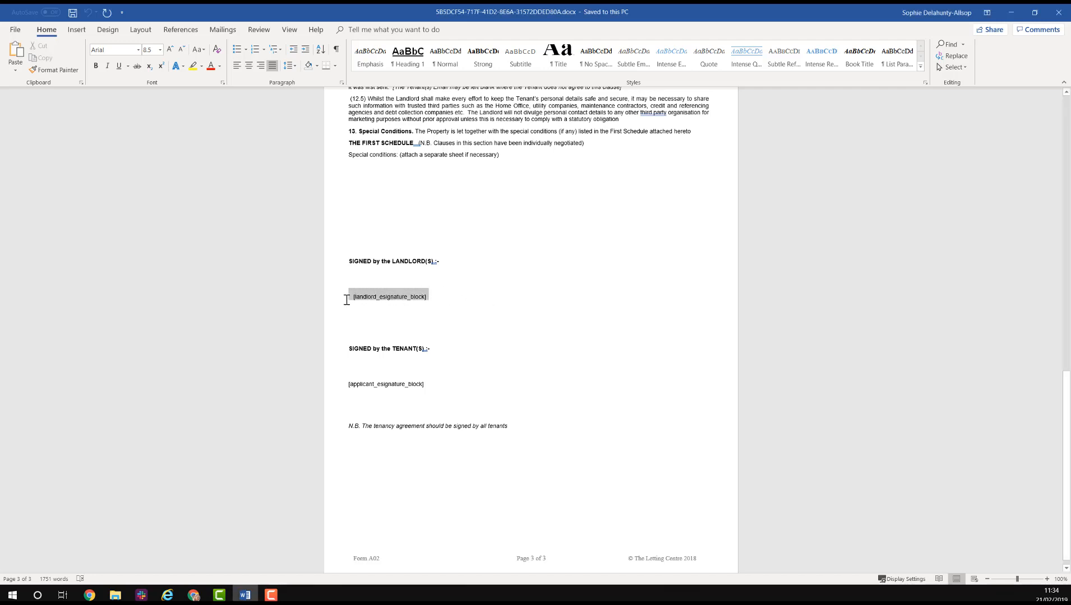
pyautogui.press('Delete')
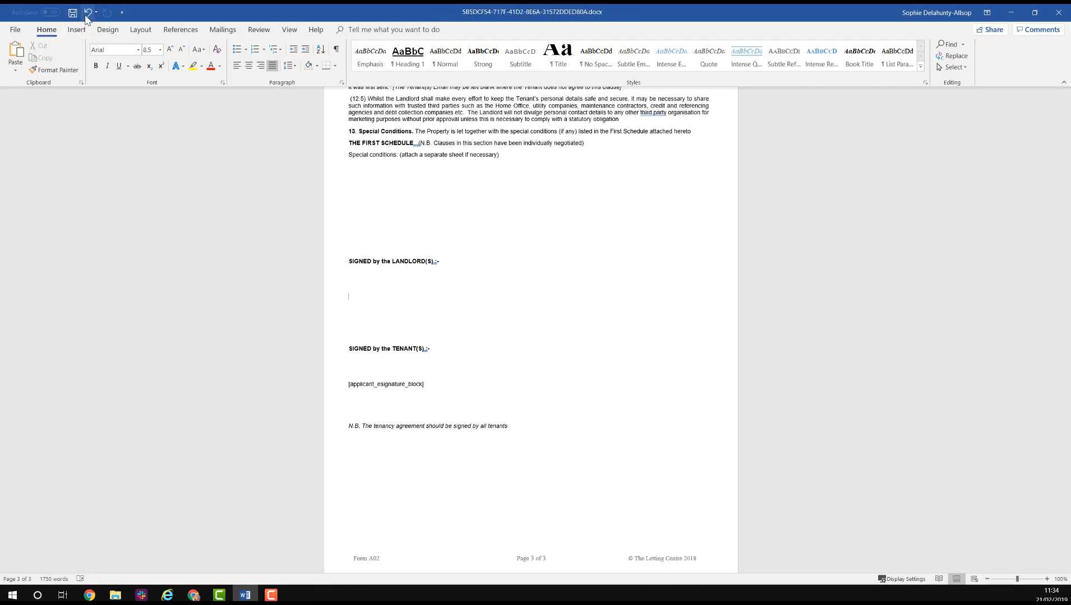
pyautogui.click(88, 14)
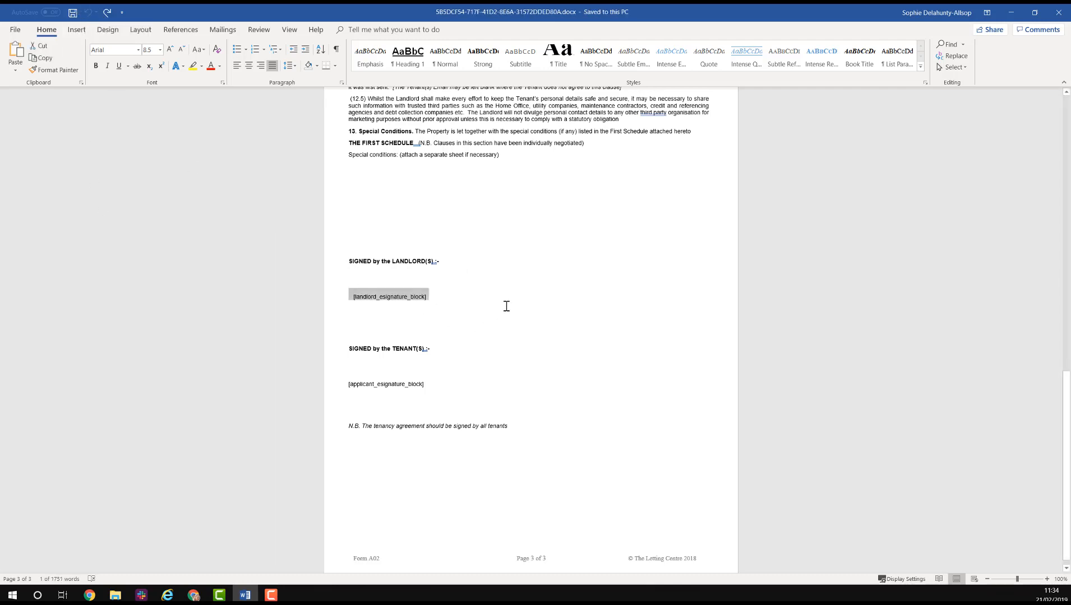
pyautogui.click(514, 305)
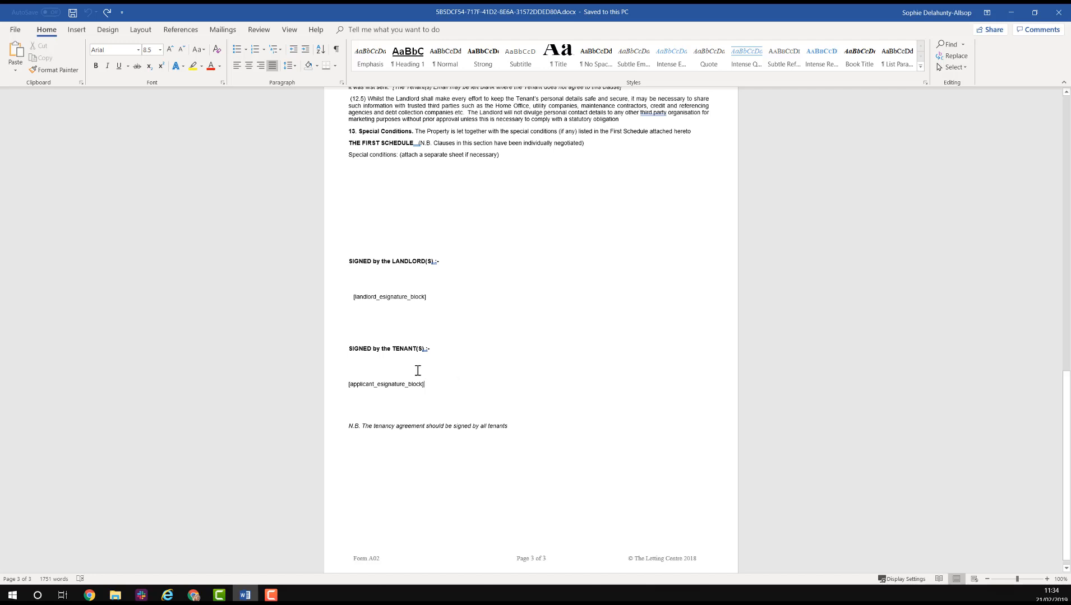
# - Remove extra blank lines so [applicant_esignature_block] sits under the tenant heading, then show File Info
pyautogui.press('Return')
pyautogui.press('Return')
pyautogui.press('Return')
pyautogui.press('Return')
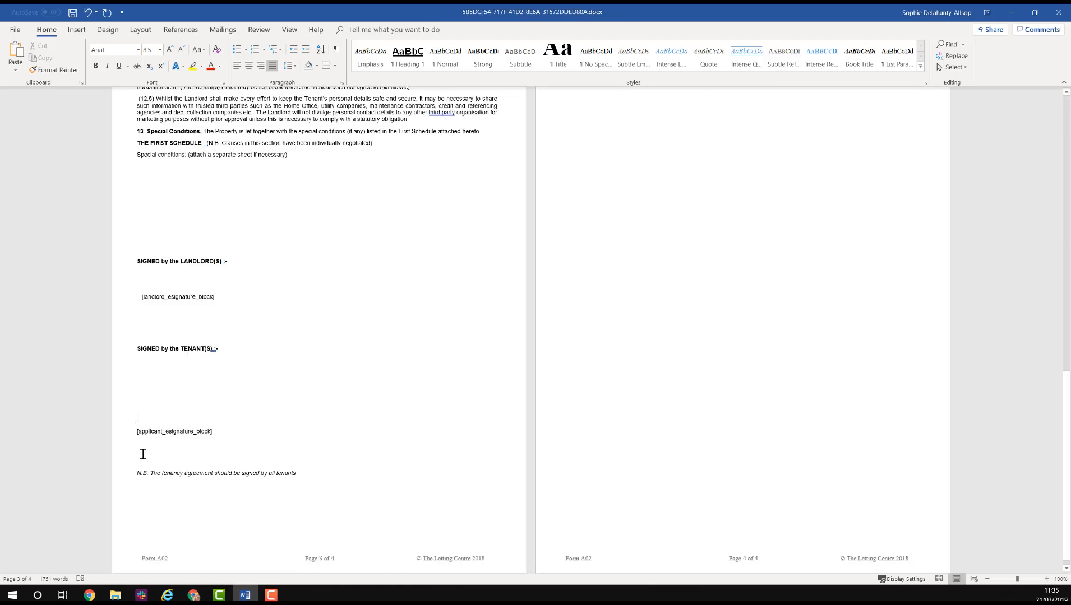
pyautogui.click(143, 454)
pyautogui.press('Return')
pyautogui.press('Return')
pyautogui.press('Return')
pyautogui.press('Return')
pyautogui.press('Return')
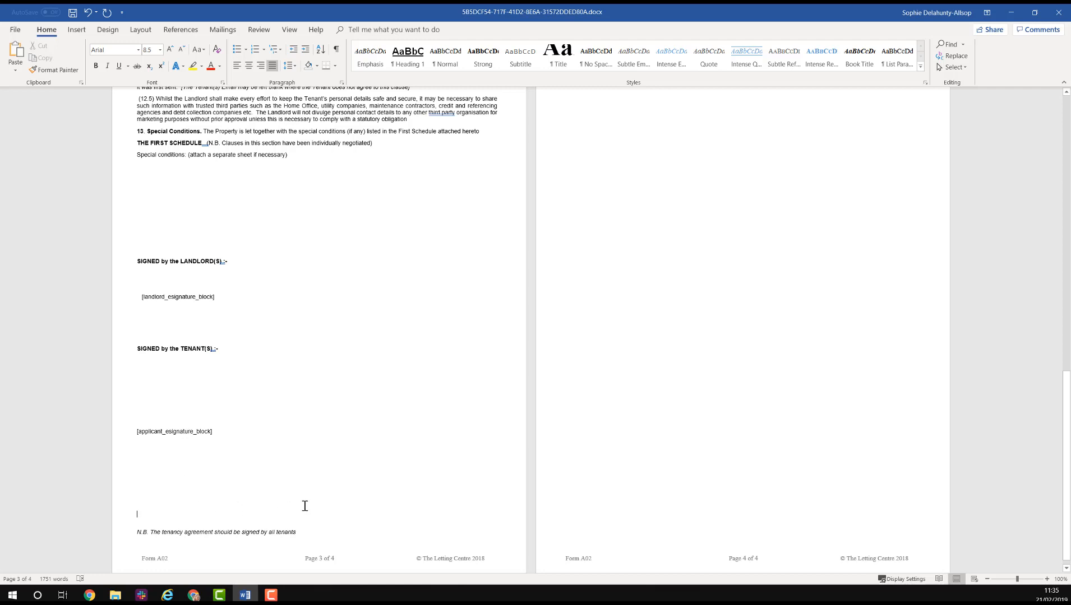
pyautogui.press('BackSpace')
pyautogui.press('BackSpace')
pyautogui.press('BackSpace')
pyautogui.press('BackSpace')
pyautogui.press('BackSpace')
pyautogui.click(148, 414)
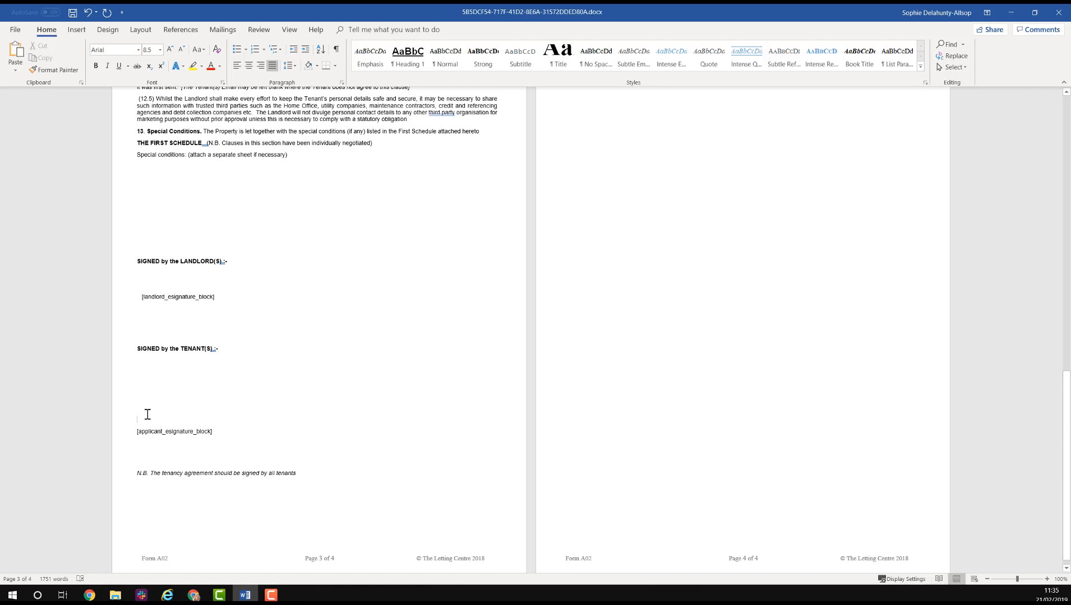
pyautogui.press('BackSpace')
pyautogui.press('BackSpace')
pyautogui.press('BackSpace')
pyautogui.press('BackSpace')
pyautogui.press('BackSpace')
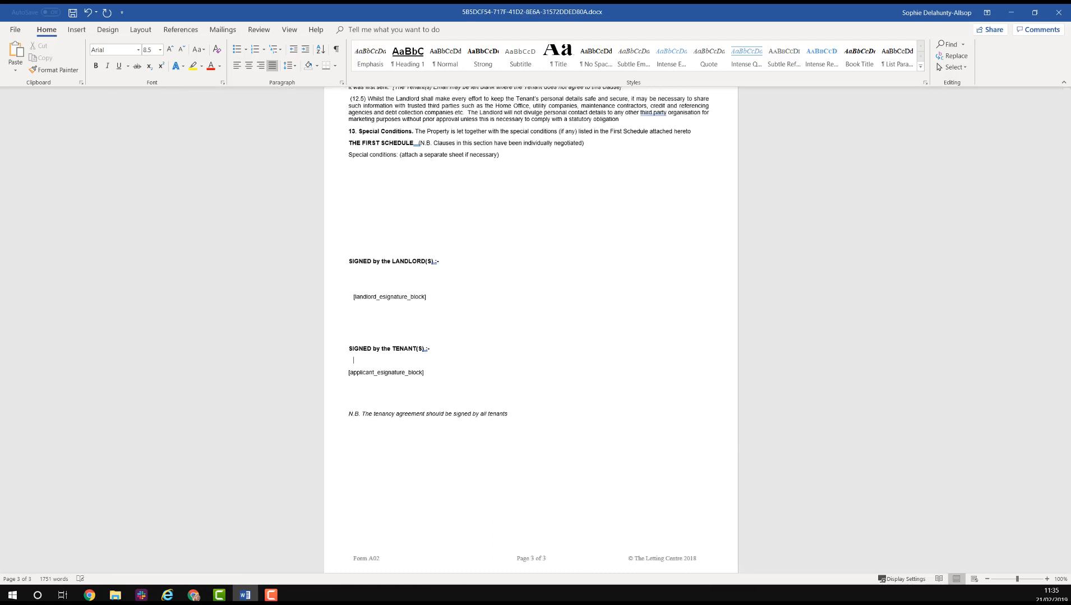
pyautogui.click(17, 29)
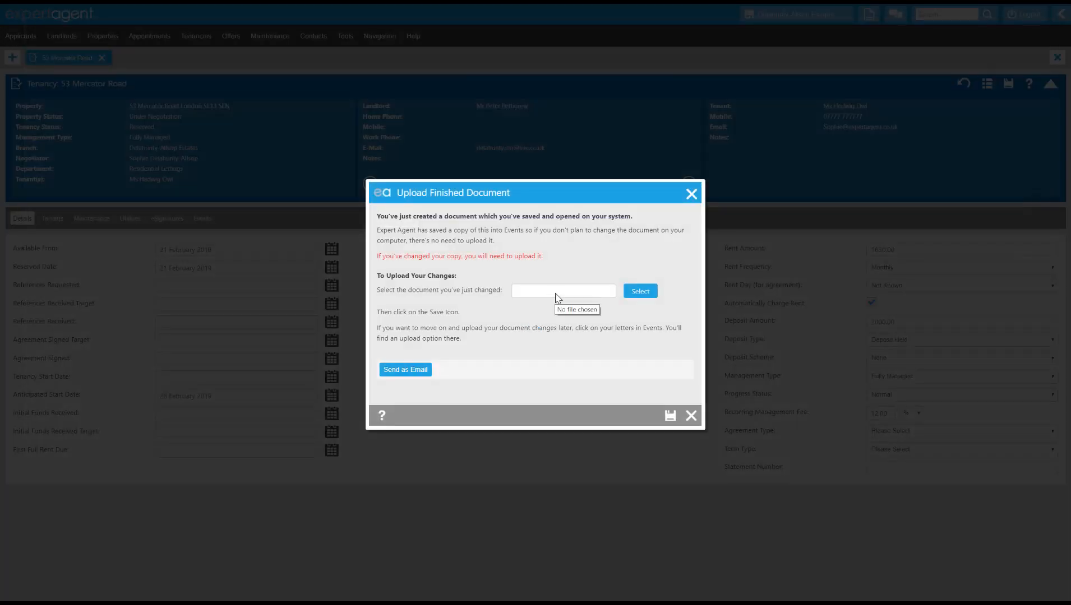
# - Start emailing the agreement and change the subject to 'Your AST for eSigning'
pyautogui.click(423, 371)
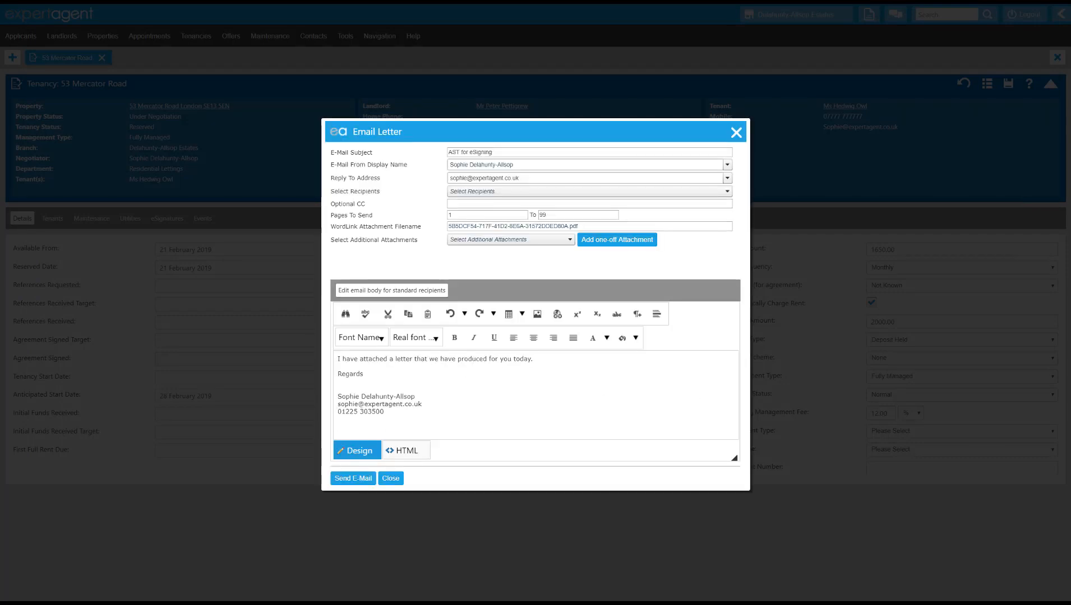
pyautogui.click(566, 150)
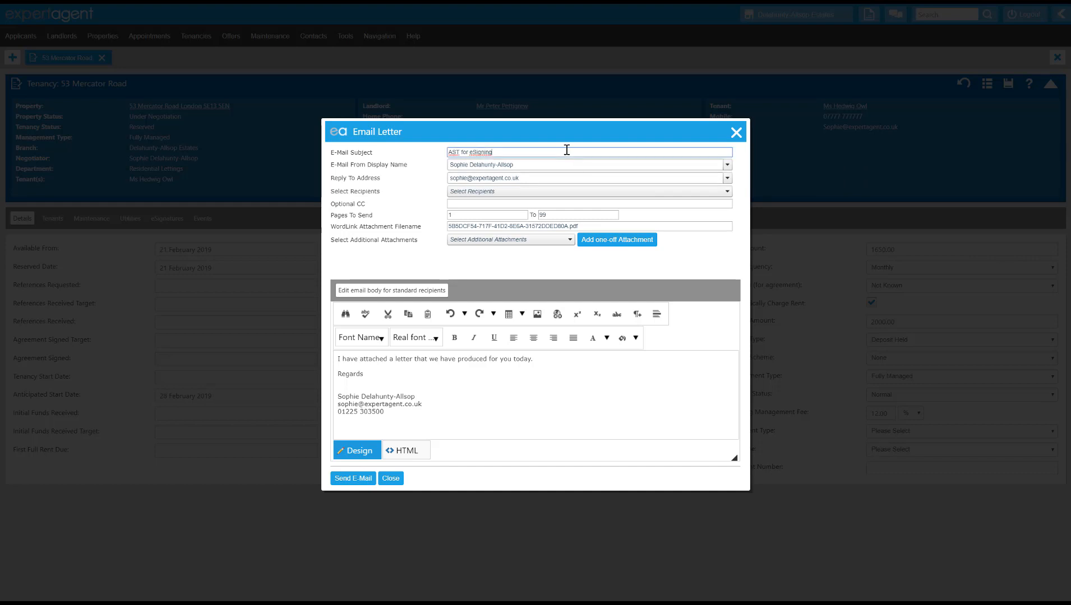
pyautogui.doubleClick(487, 153)
pyautogui.moveTo(460, 156); pyautogui.dragTo(449, 161)
pyautogui.click(450, 154)
pyautogui.write('Your')
# - Keep the negotiator as sender display name and reply-to address, and list the recipients
pyautogui.click(728, 166)
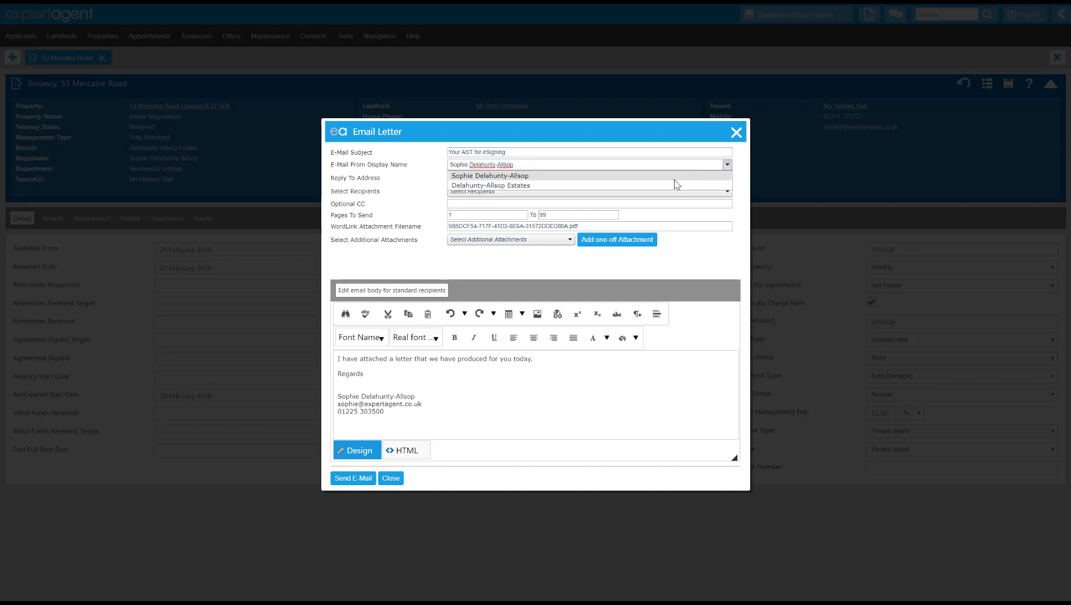
pyautogui.click(727, 165)
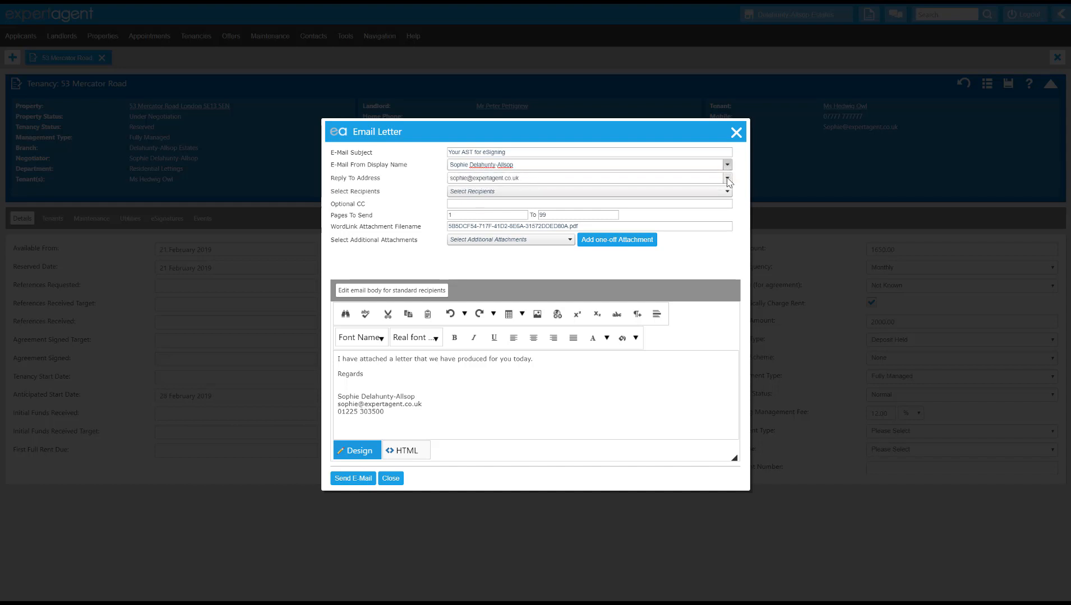
pyautogui.click(728, 179)
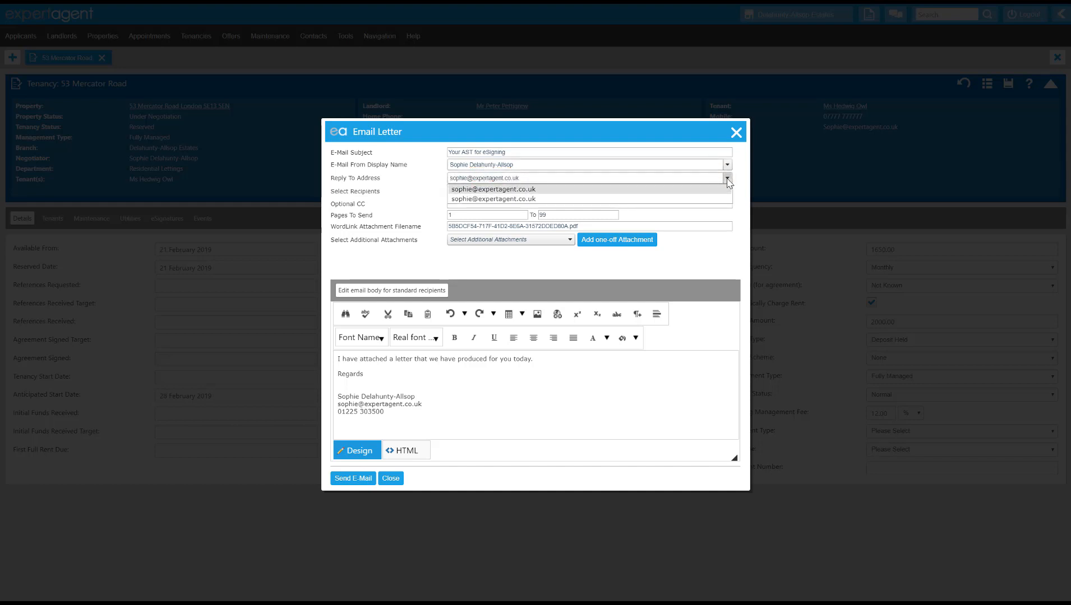
pyautogui.click(727, 178)
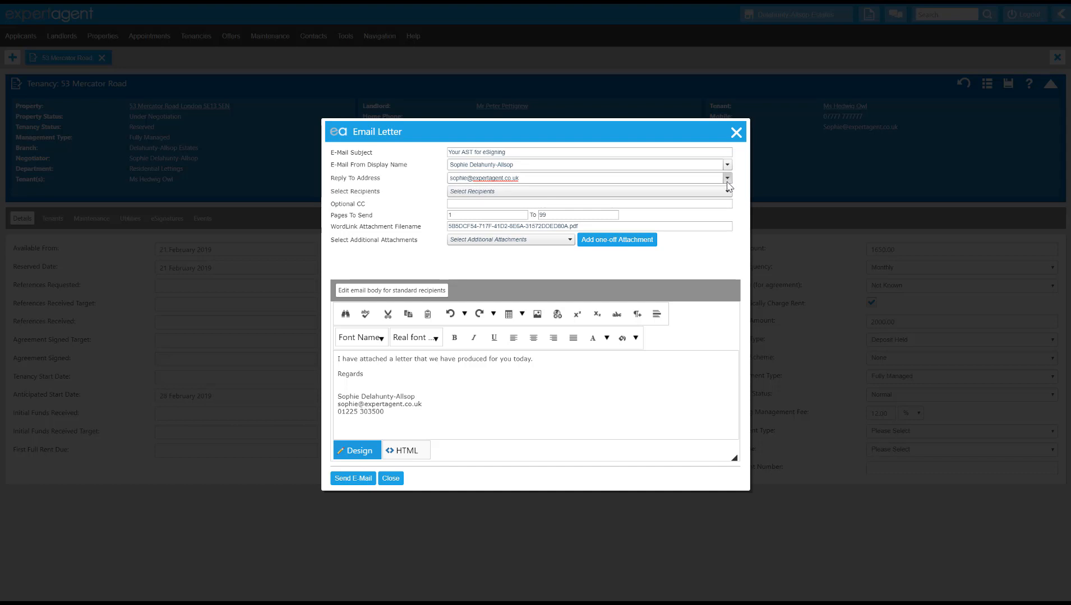
pyautogui.click(727, 191)
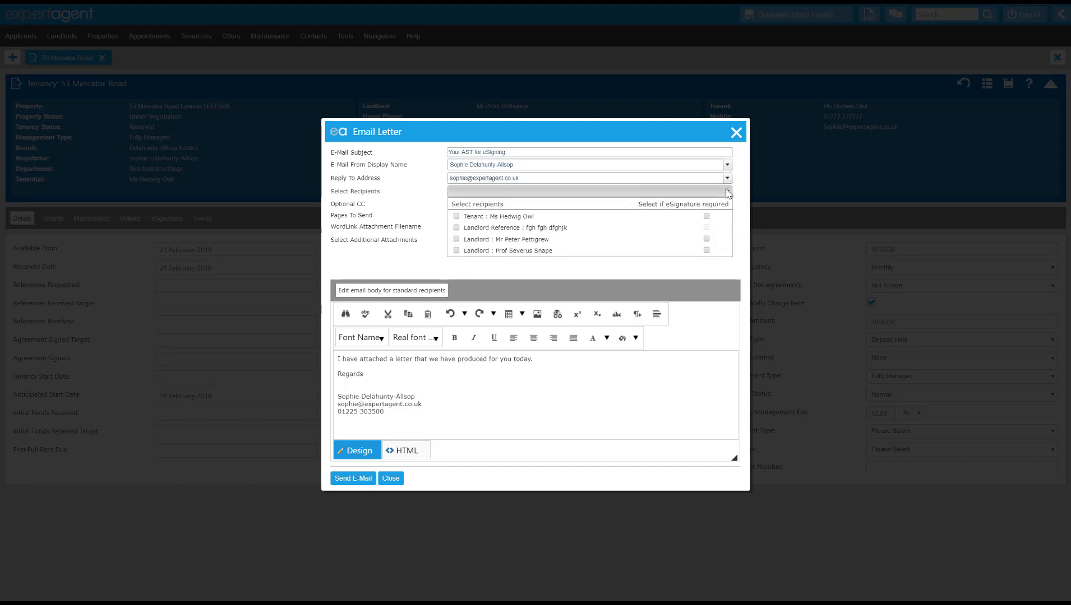
# - Select the tenant and both landlords as eSignature-required recipients, leaving out the landlord reference
pyautogui.click(457, 216)
pyautogui.click(457, 228)
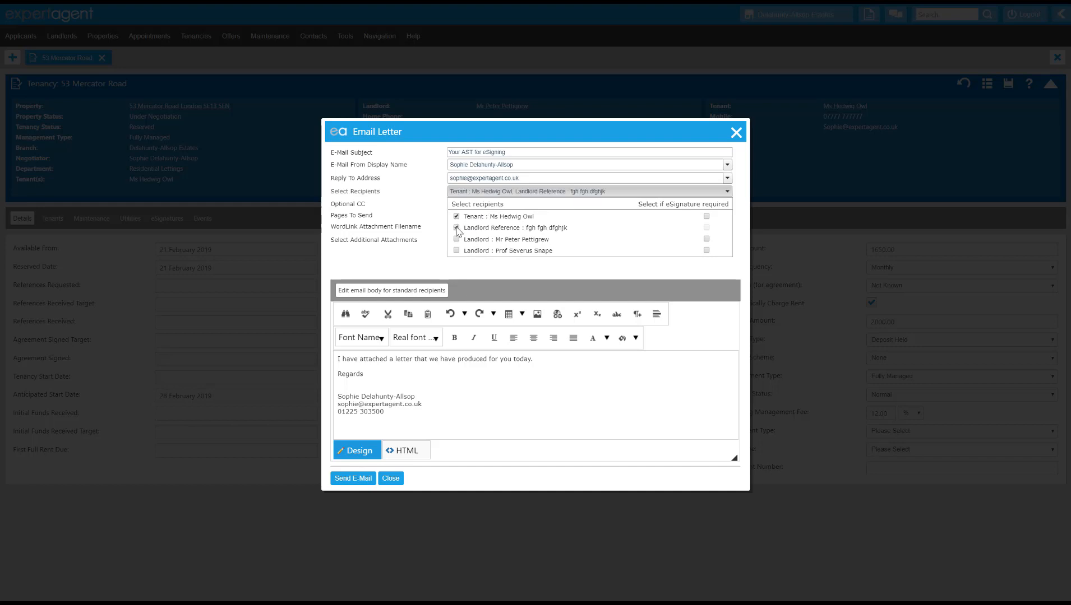
pyautogui.click(456, 250)
pyautogui.click(456, 250)
pyautogui.click(457, 228)
pyautogui.click(707, 217)
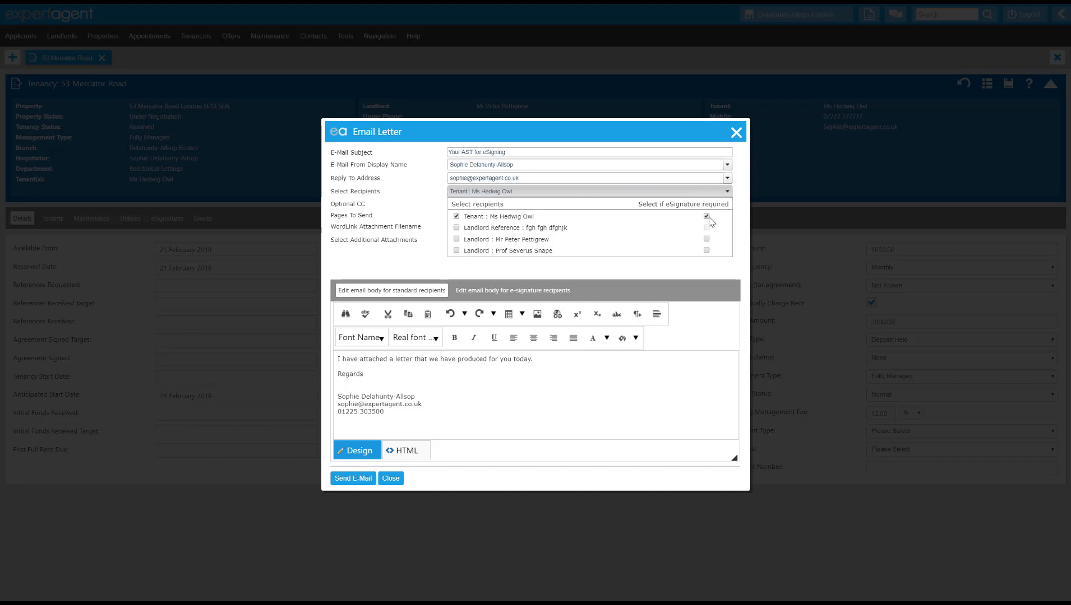
pyautogui.click(707, 251)
pyautogui.click(706, 240)
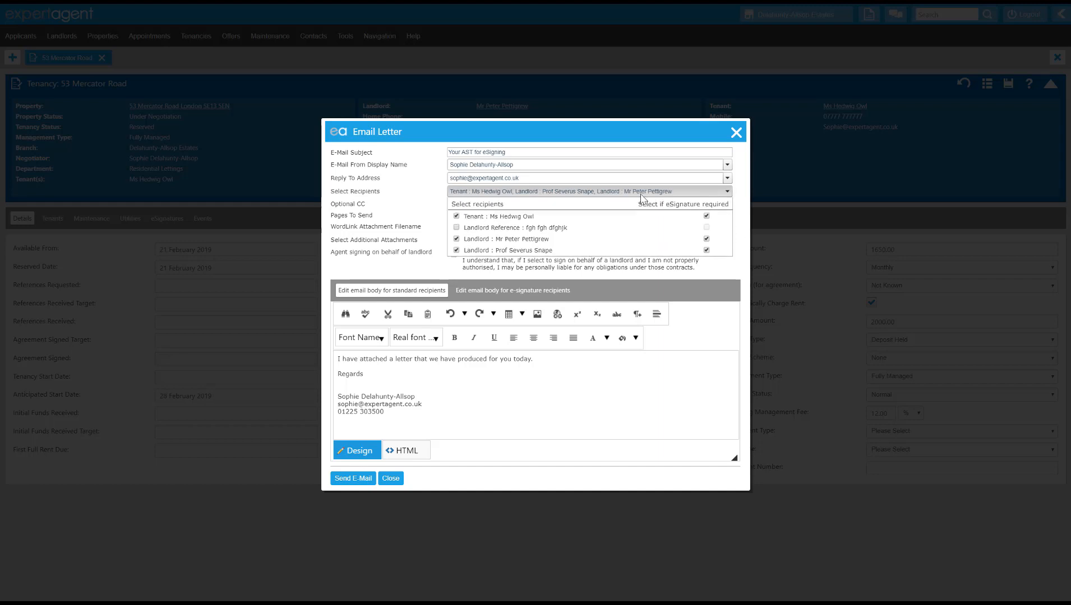
pyautogui.click(457, 228)
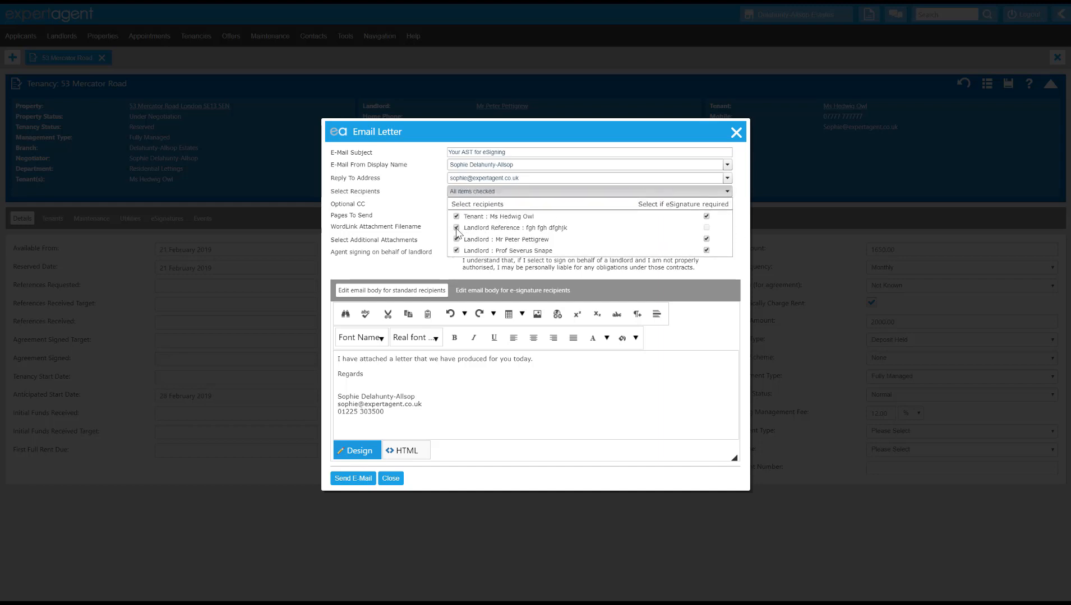
pyautogui.click(456, 228)
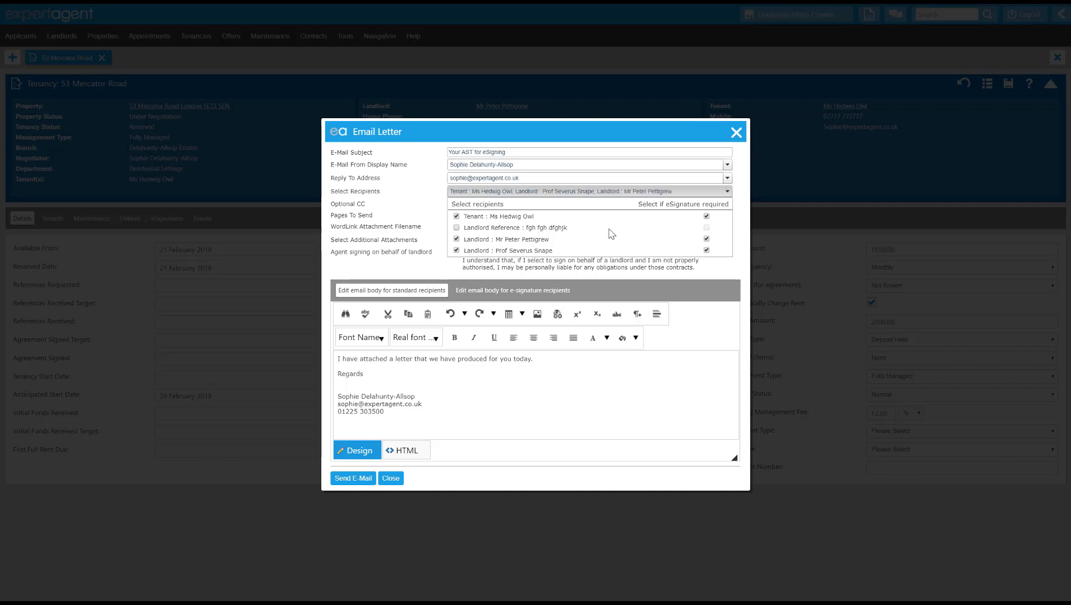
pyautogui.click(728, 192)
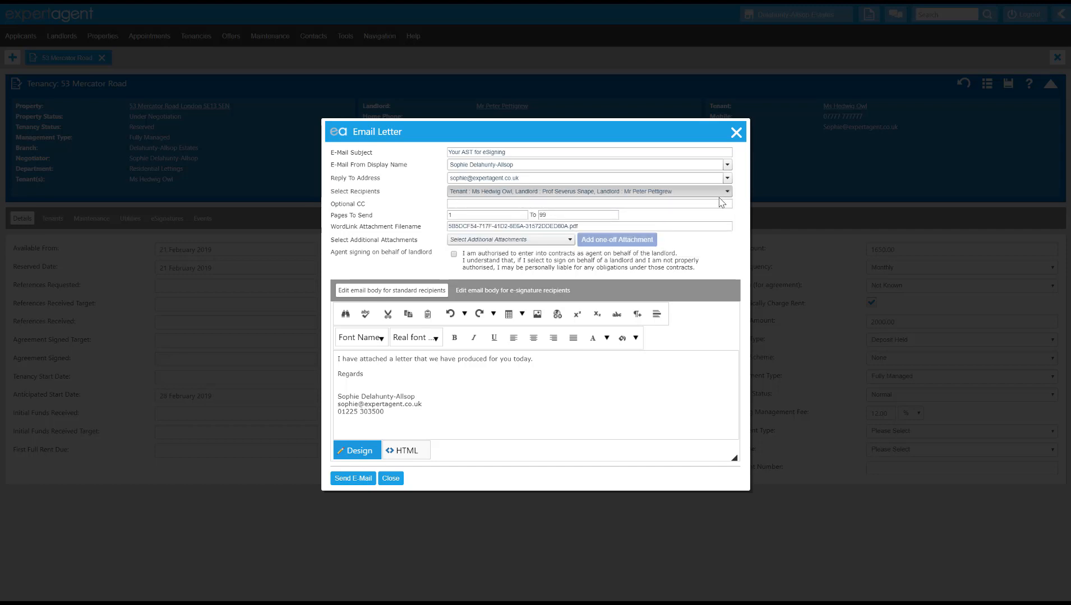
pyautogui.click(712, 204)
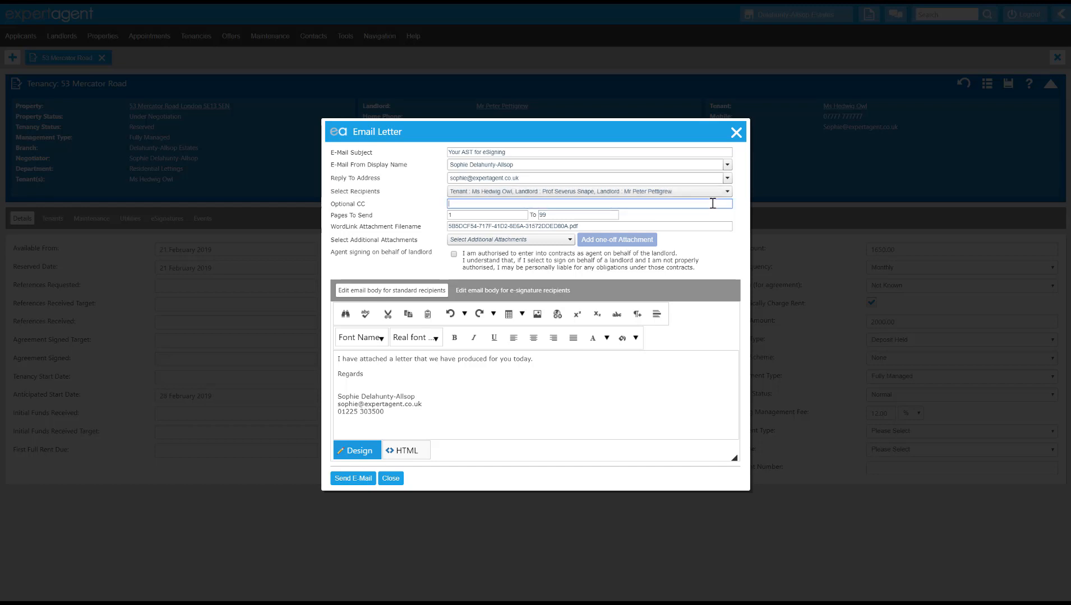
pyautogui.click(453, 255)
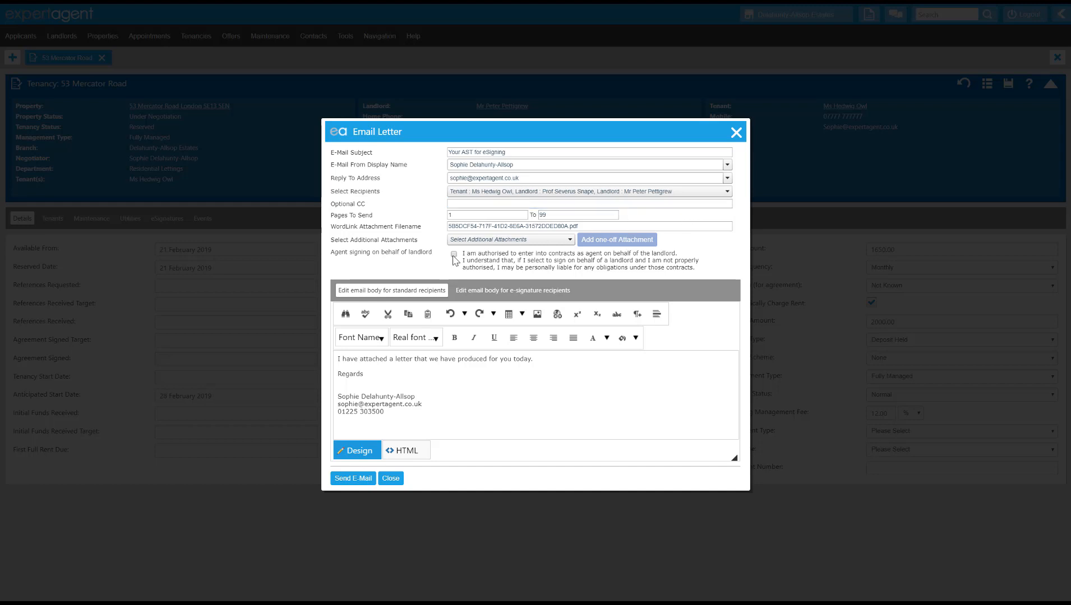
pyautogui.click(509, 258)
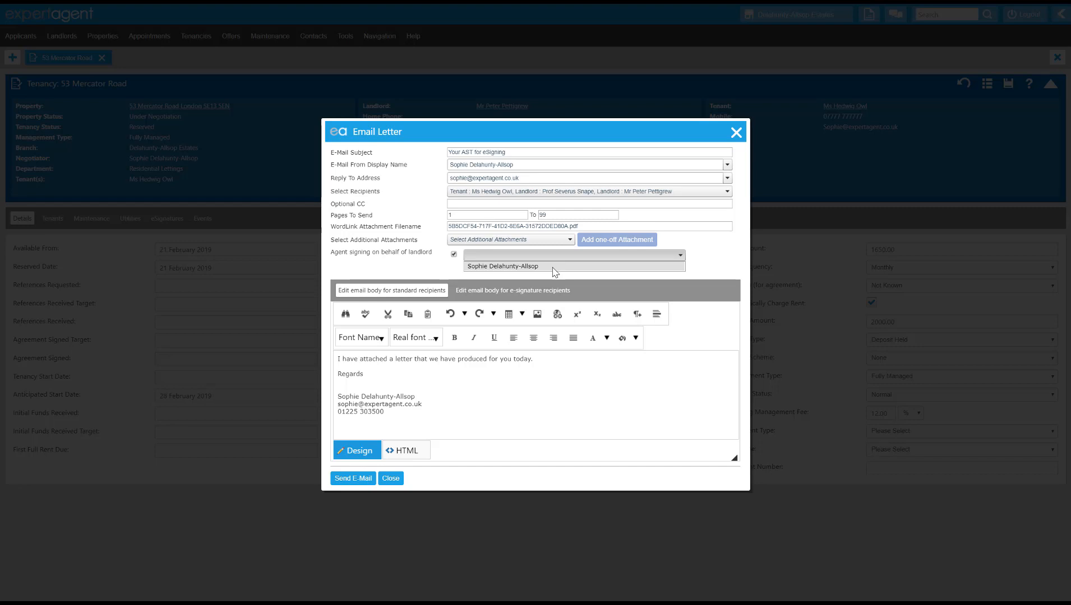
pyautogui.click(454, 255)
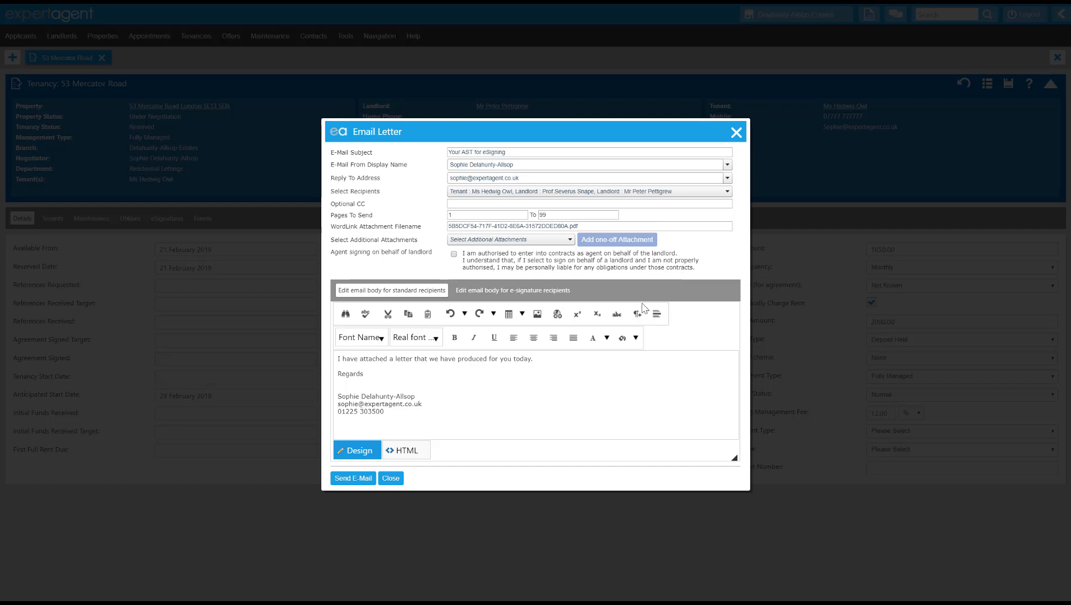
pyautogui.click(402, 376)
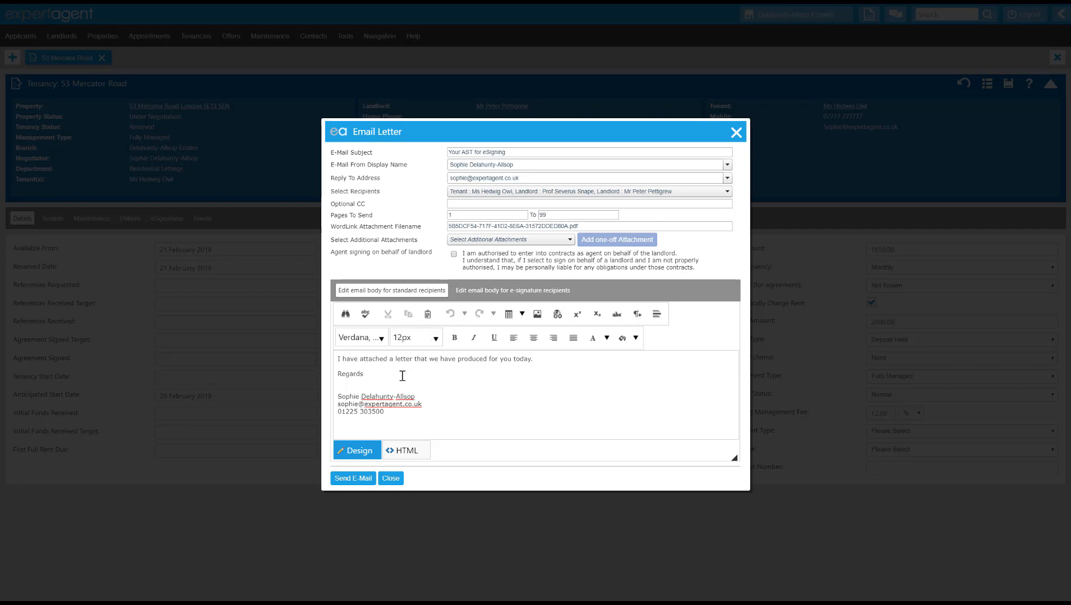
# - Add a full stop to the e-signature recipients' message and send the email
pyautogui.click(494, 290)
pyautogui.write('.')
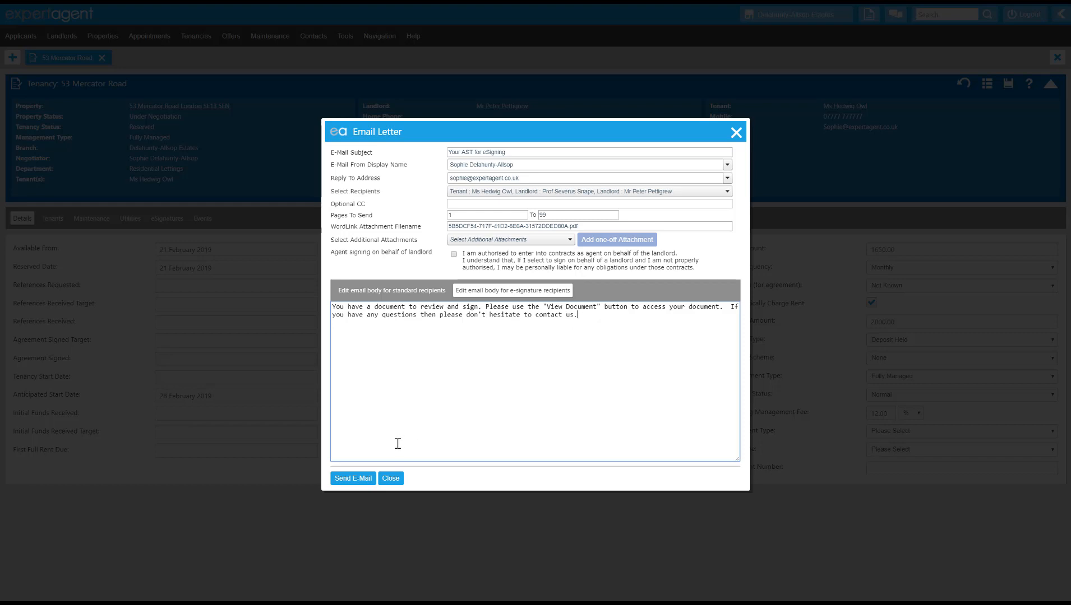
pyautogui.click(357, 482)
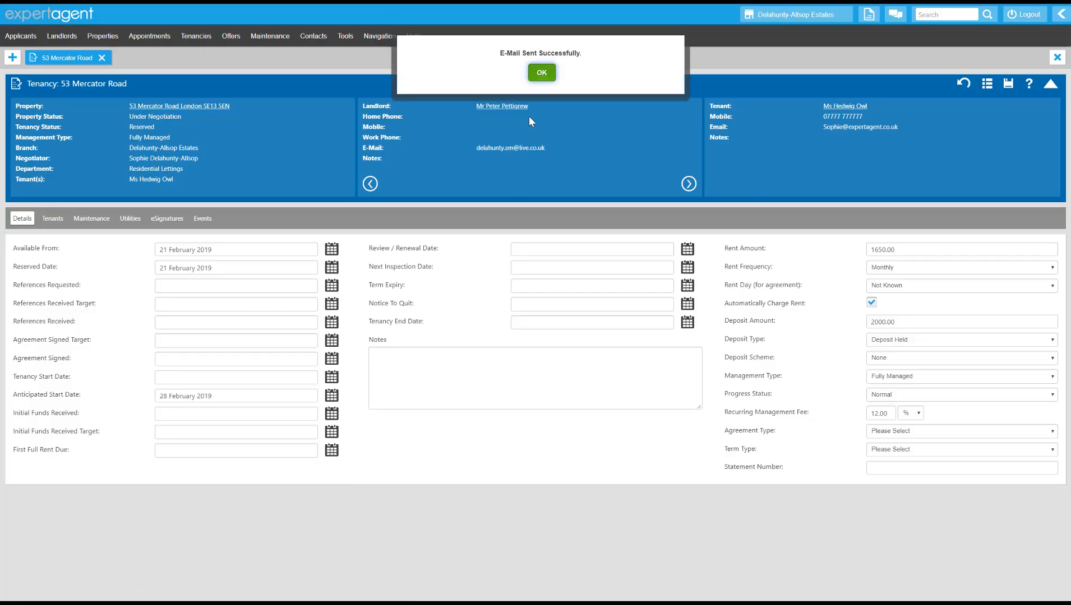
# - Dismiss the confirmation and check the Pending 'Your AST for eSigning' request's signers under eSignatures
pyautogui.click(541, 73)
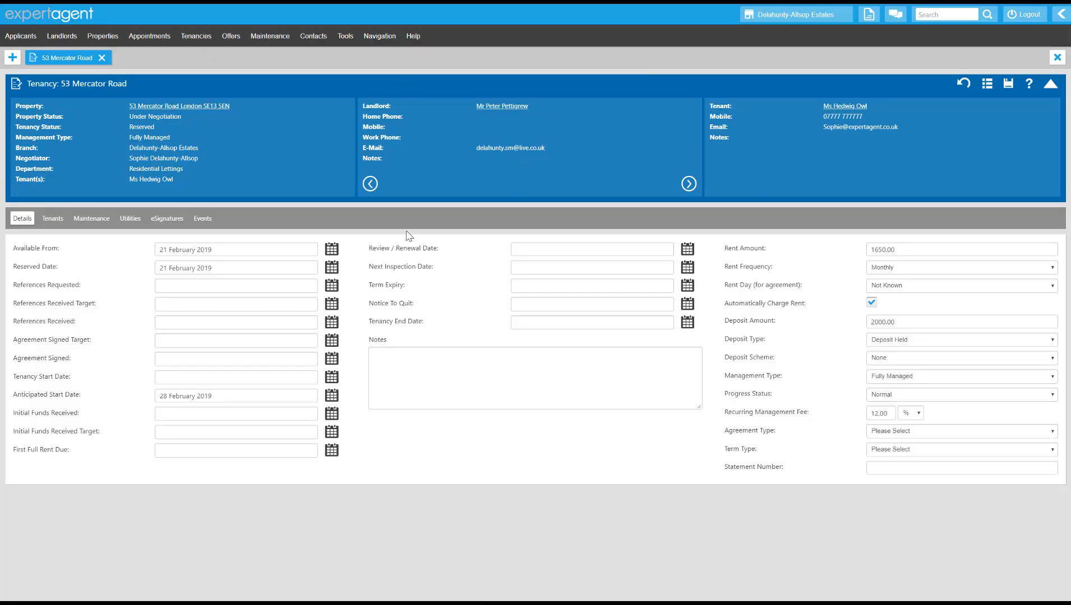
pyautogui.click(169, 219)
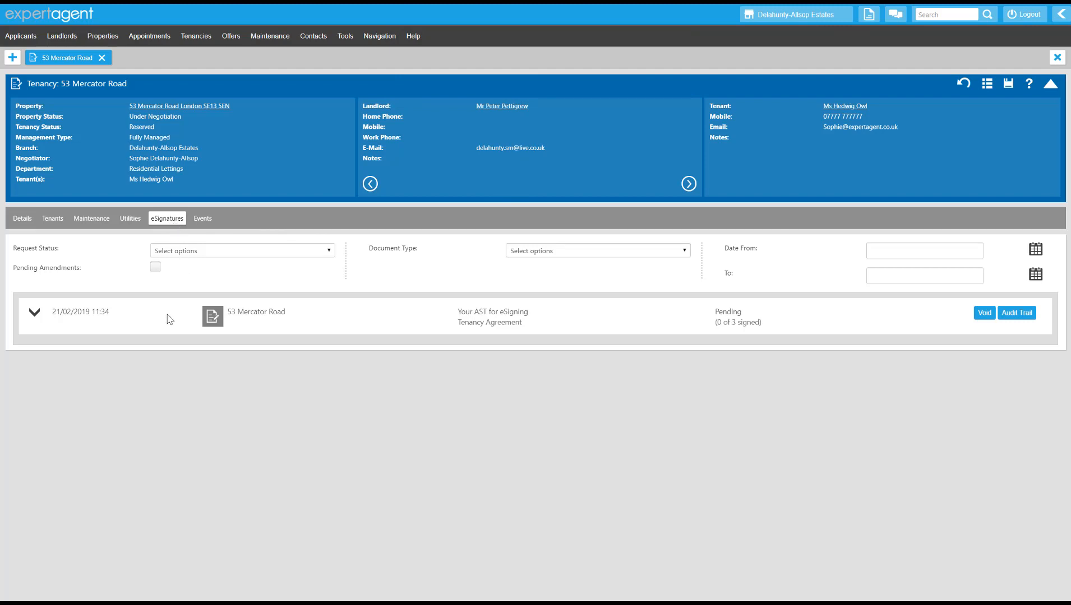
pyautogui.click(33, 315)
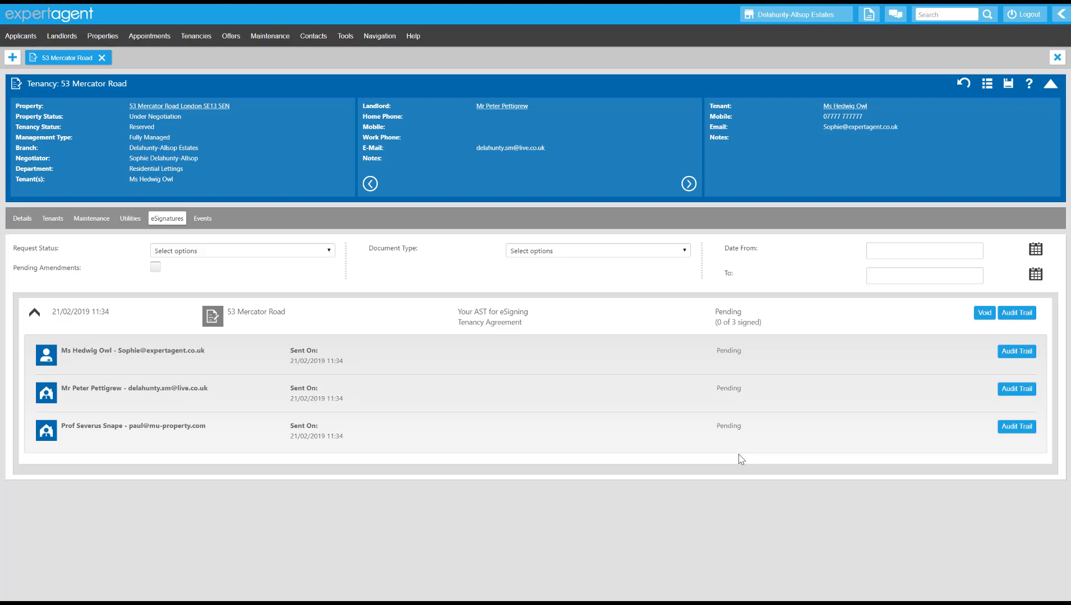
pyautogui.click(34, 312)
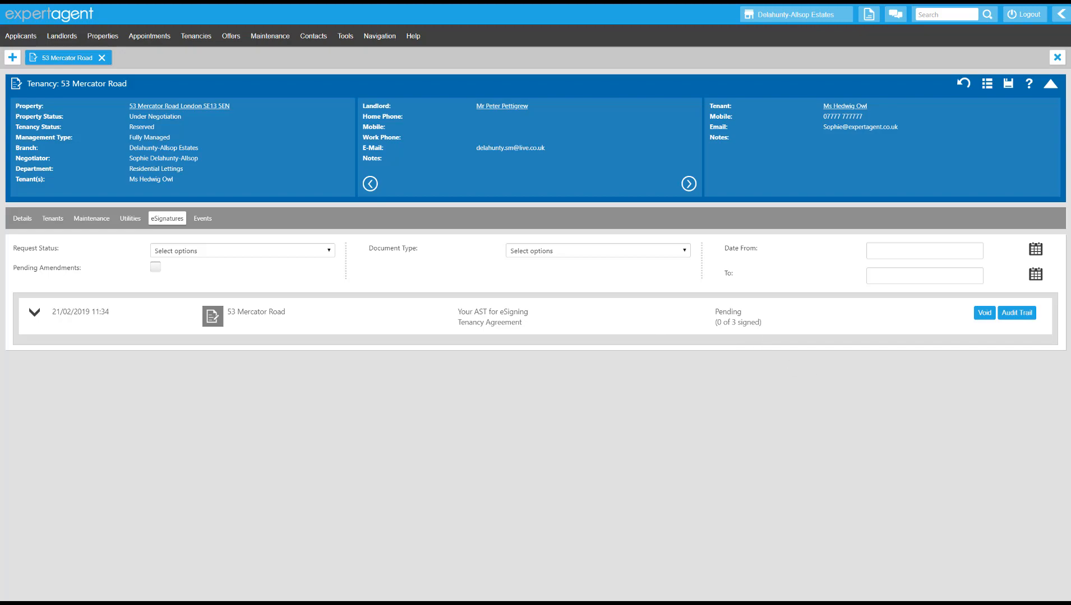